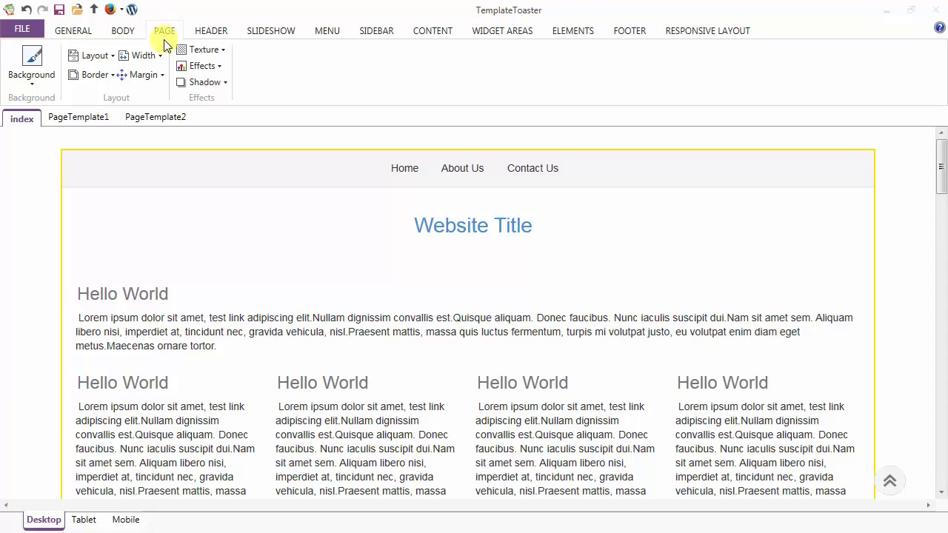
Step: Give the page content area a pink theme background colour
left_click(30, 72)
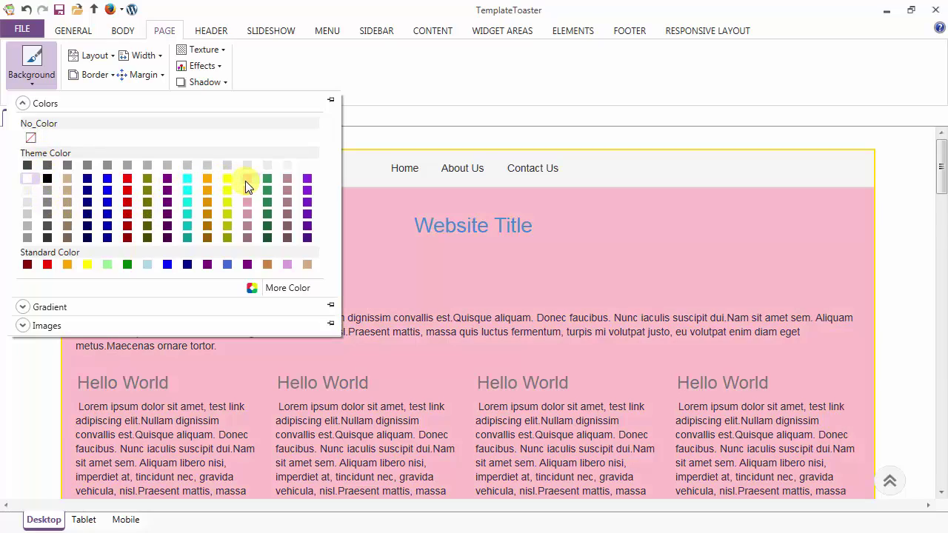
left_click(245, 181)
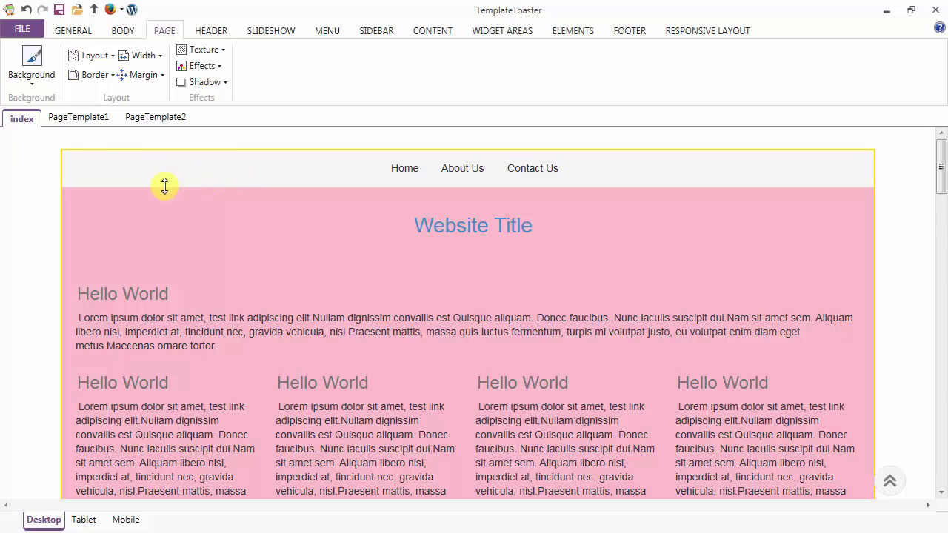
left_click(102, 62)
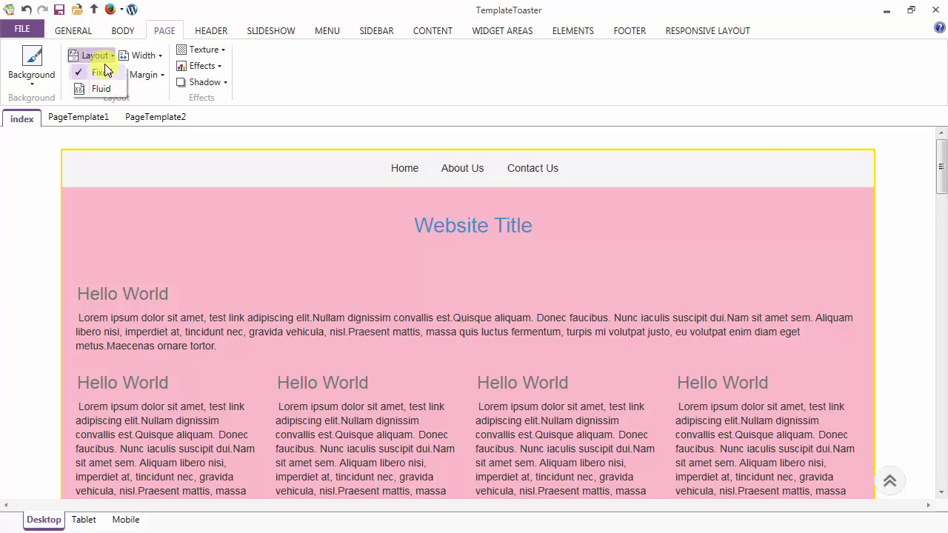
Step: Widen the fixed-layout page from 1,100 px to 1,105 px
left_click(105, 60)
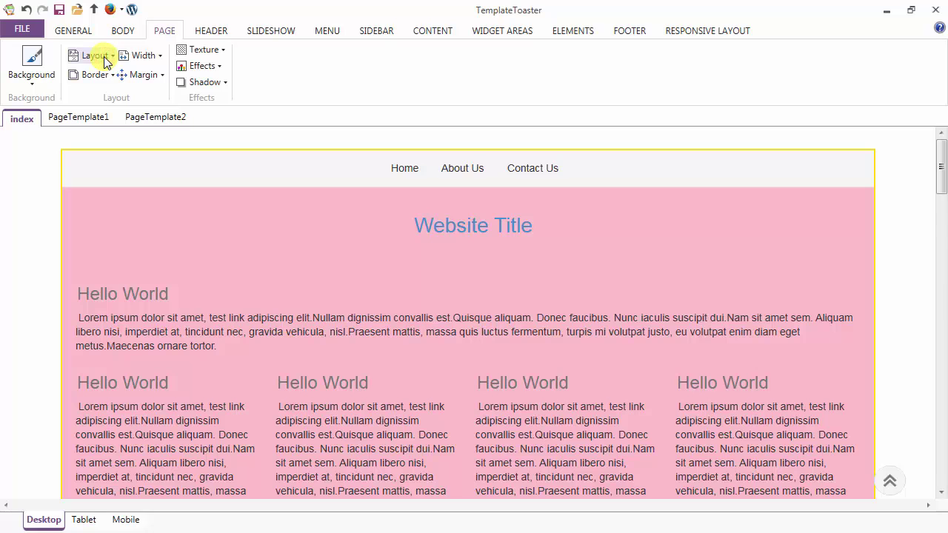
left_click(145, 60)
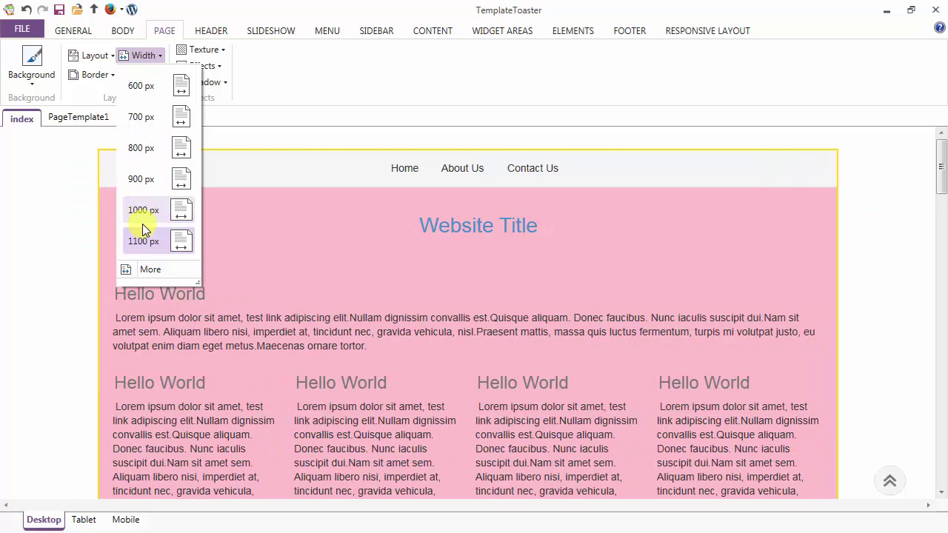
left_click(143, 268)
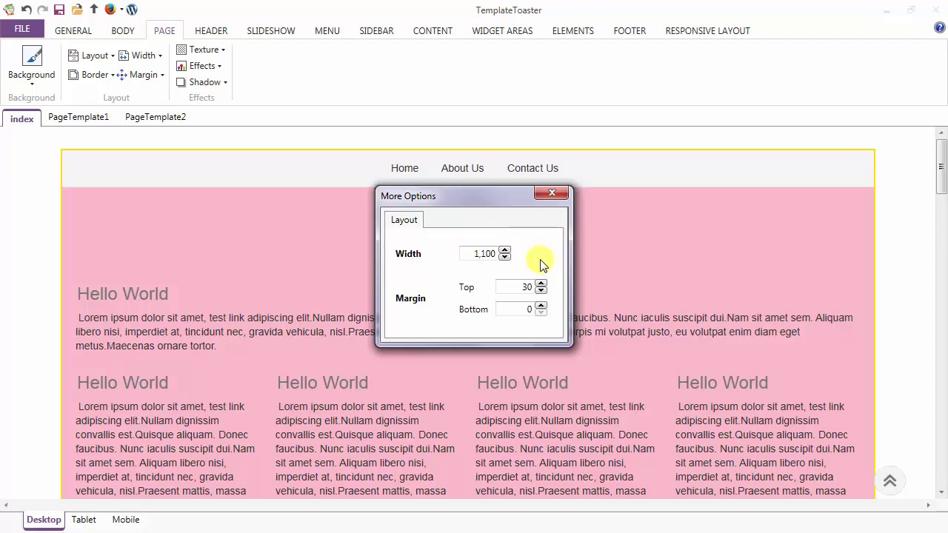
left_click(504, 251)
left_click(503, 251)
left_click(503, 251)
left_click(504, 251)
left_click(503, 251)
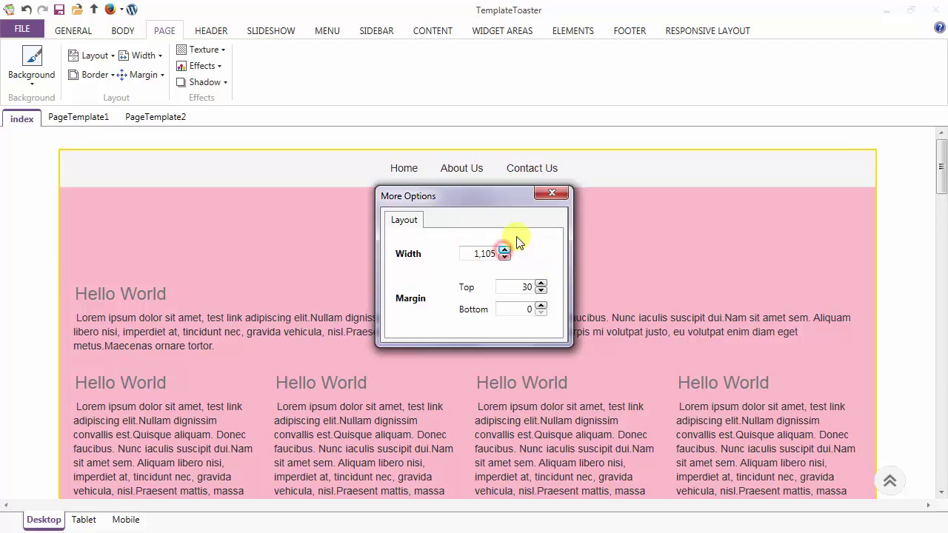
left_click(551, 193)
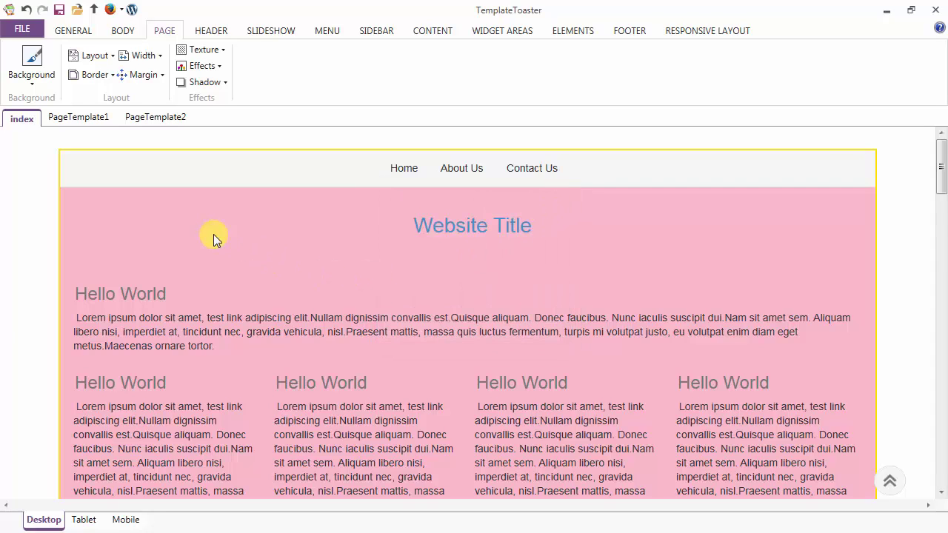
Step: Give the page a 2 px border
left_click(99, 77)
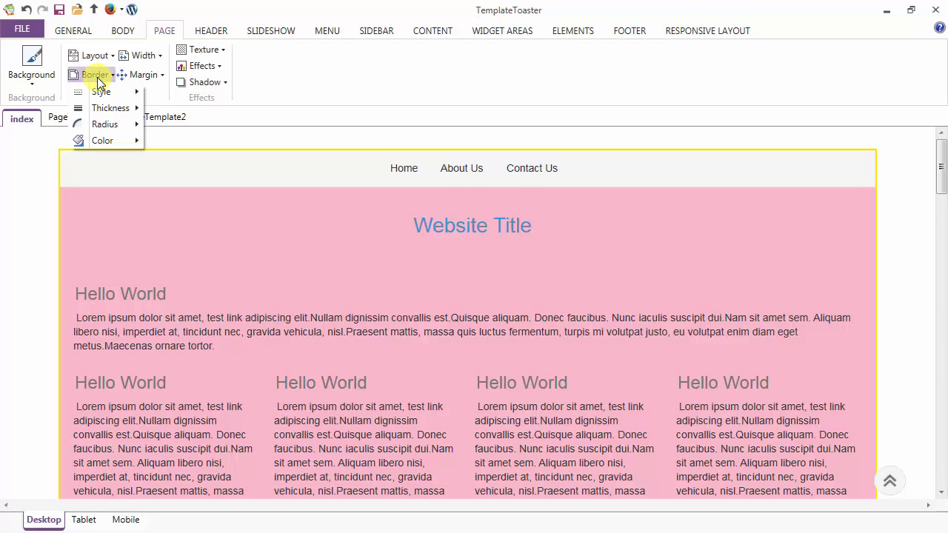
mouse_move(102, 97)
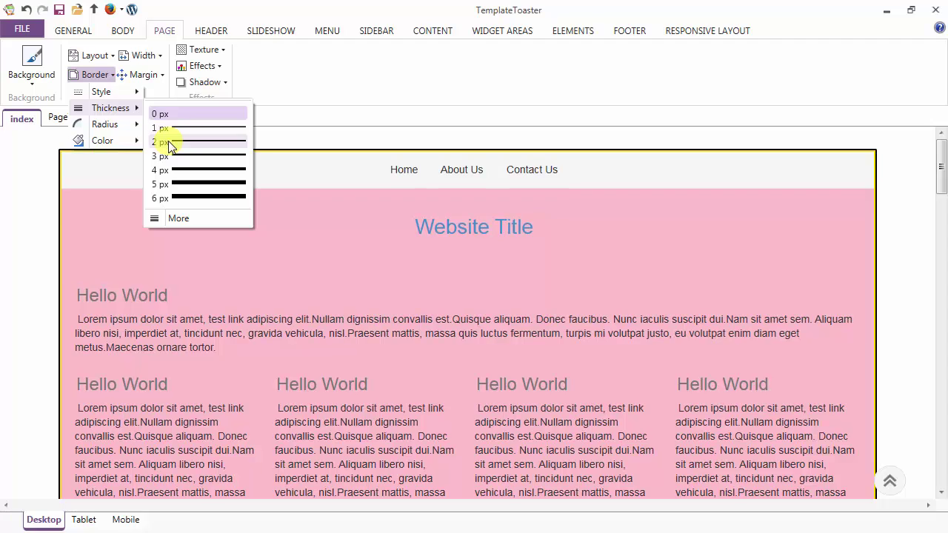
left_click(168, 141)
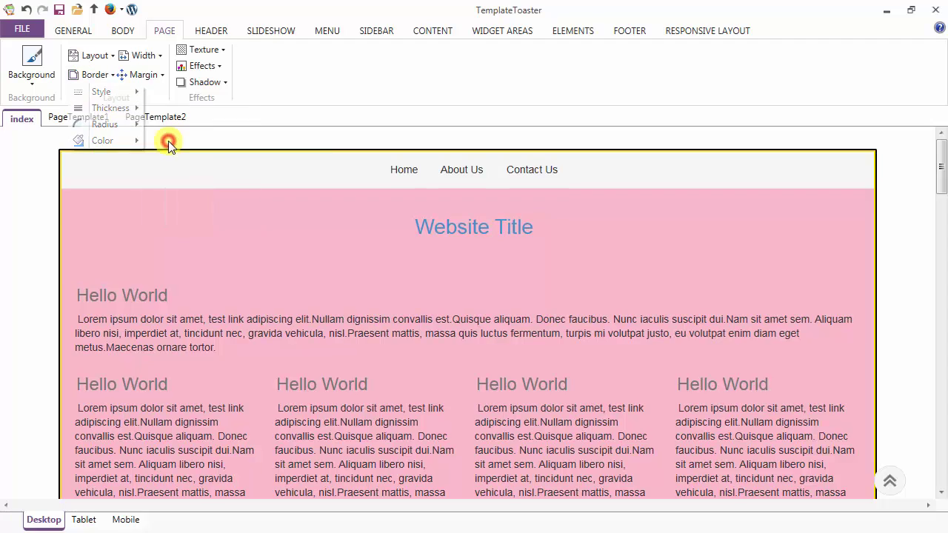
Step: Set the page border's corner radius and choose a new theme border colour
left_click(94, 75)
mouse_move(99, 125)
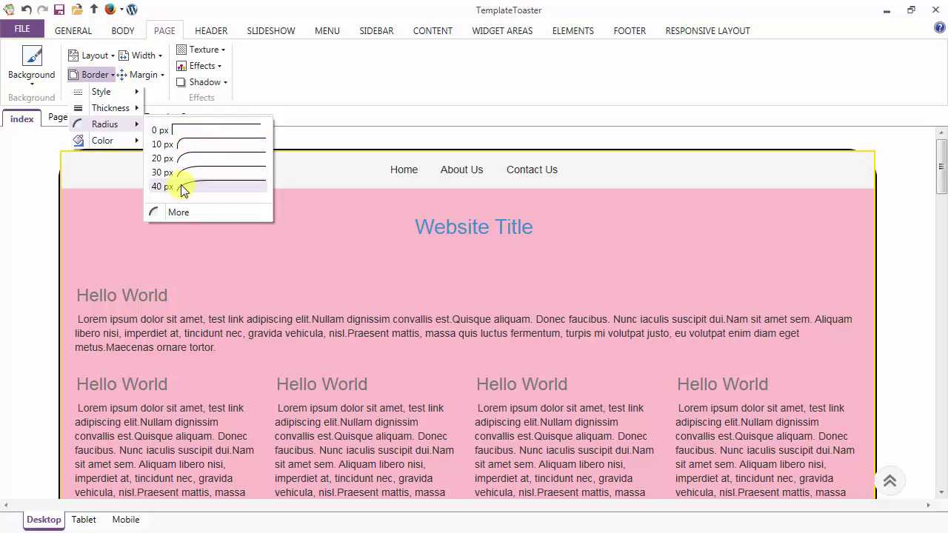
left_click(180, 130)
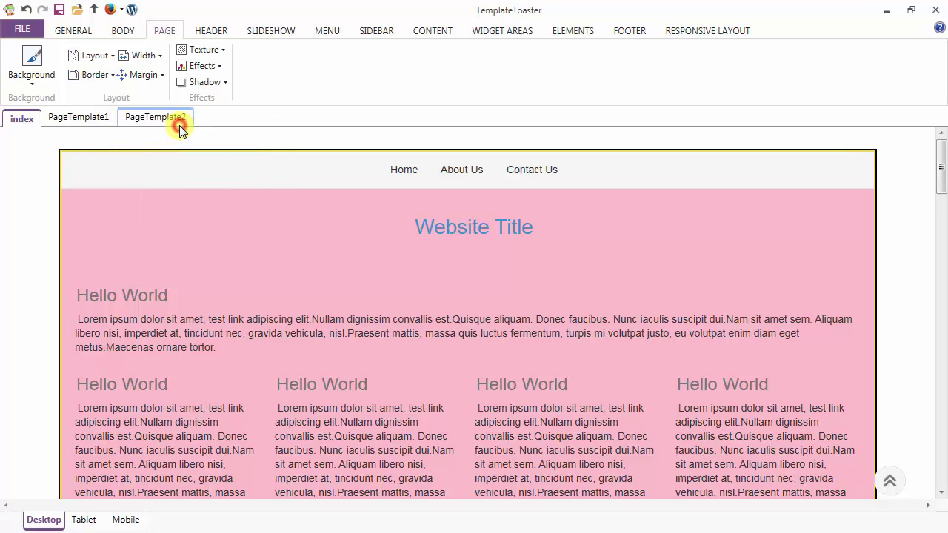
left_click(91, 77)
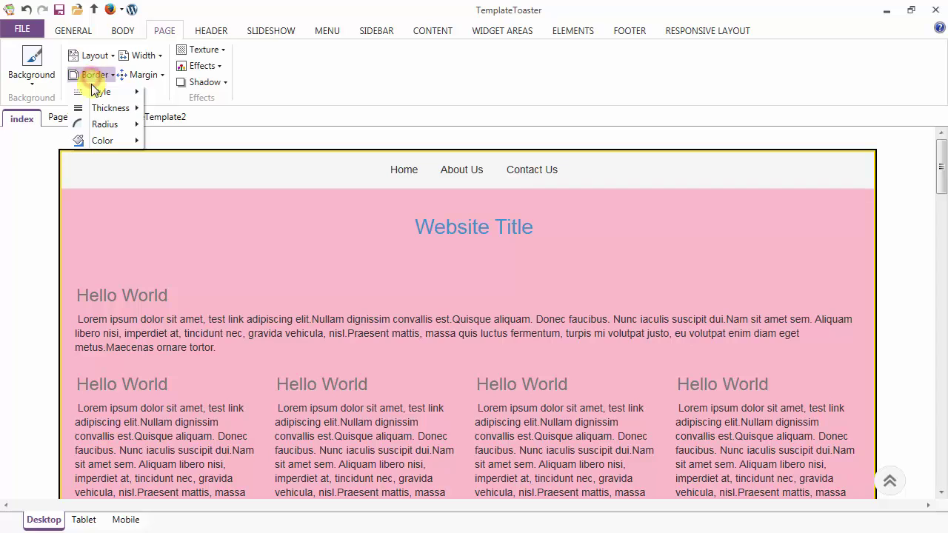
mouse_move(99, 142)
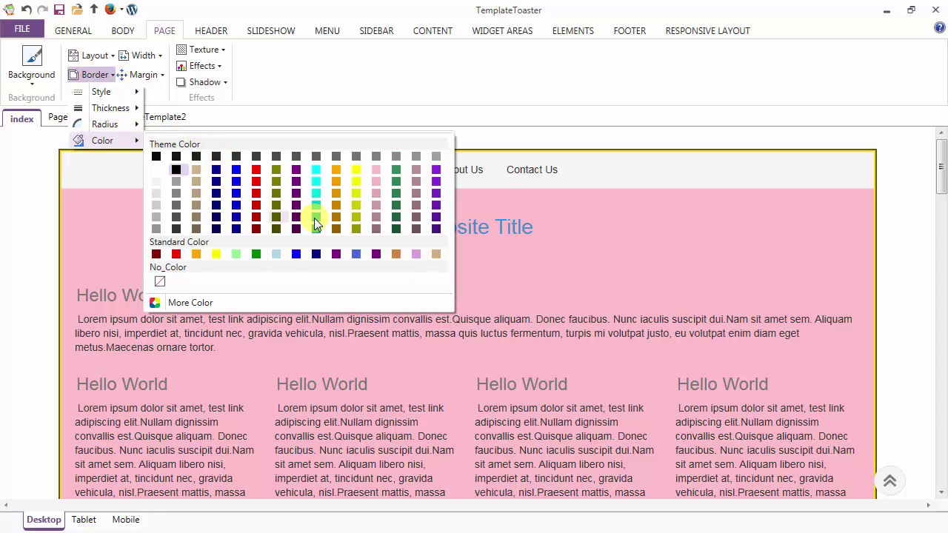
left_click(415, 229)
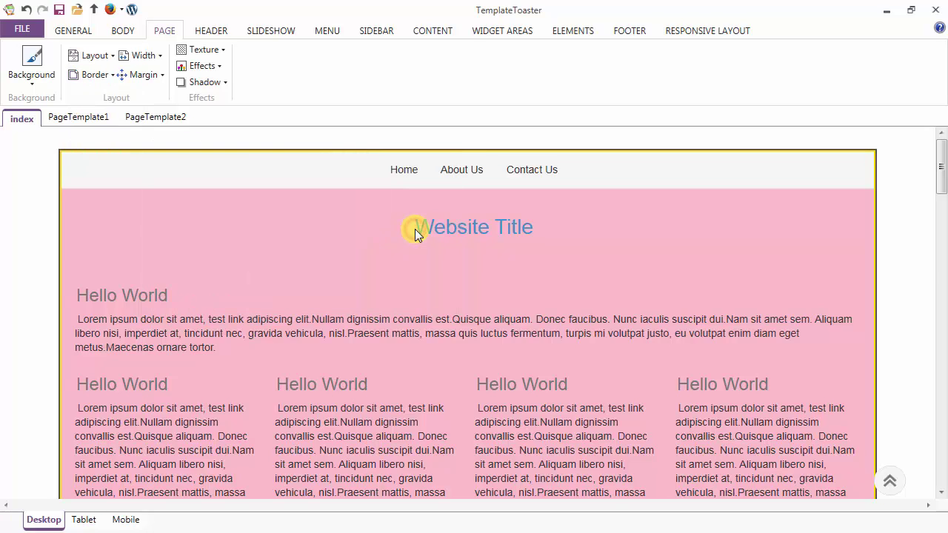
left_click(142, 80)
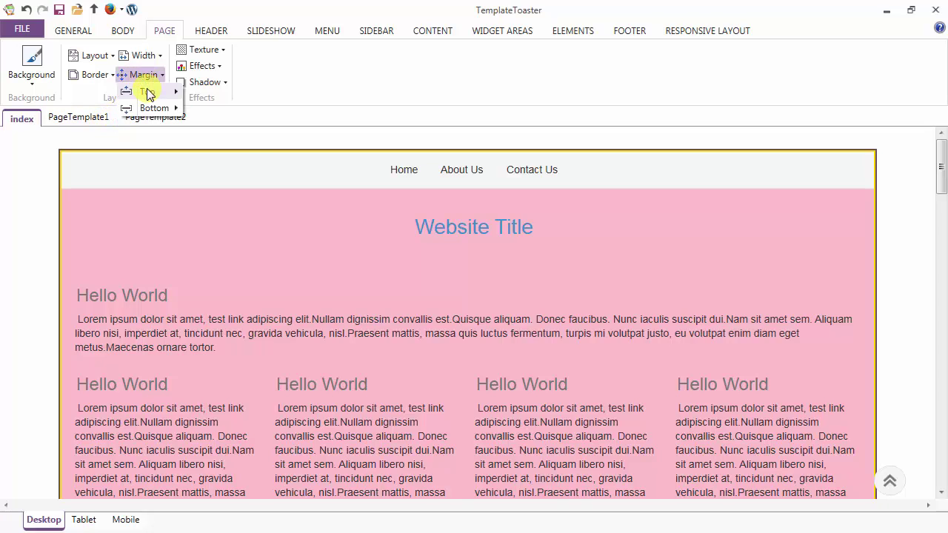
Step: Raise the page's top margin from 30 px to 35 px
mouse_move(147, 94)
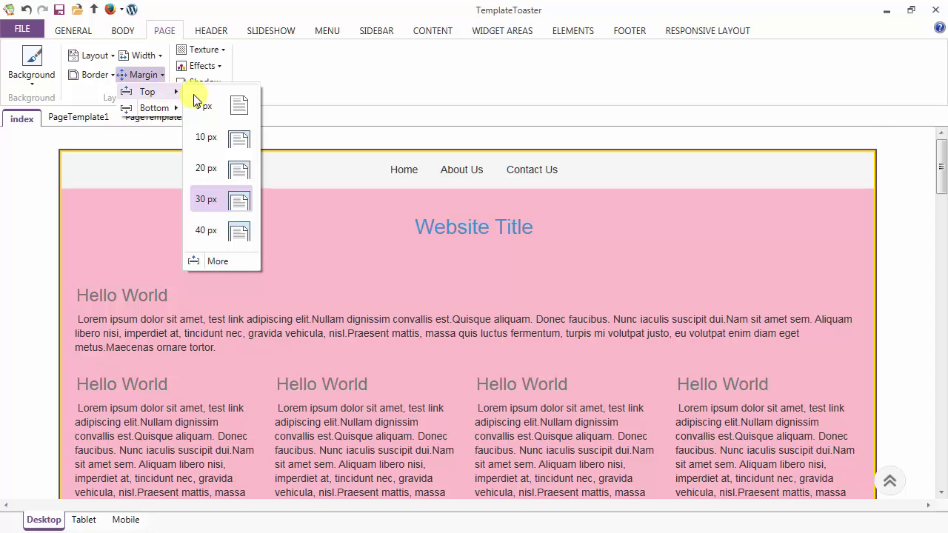
left_click(209, 260)
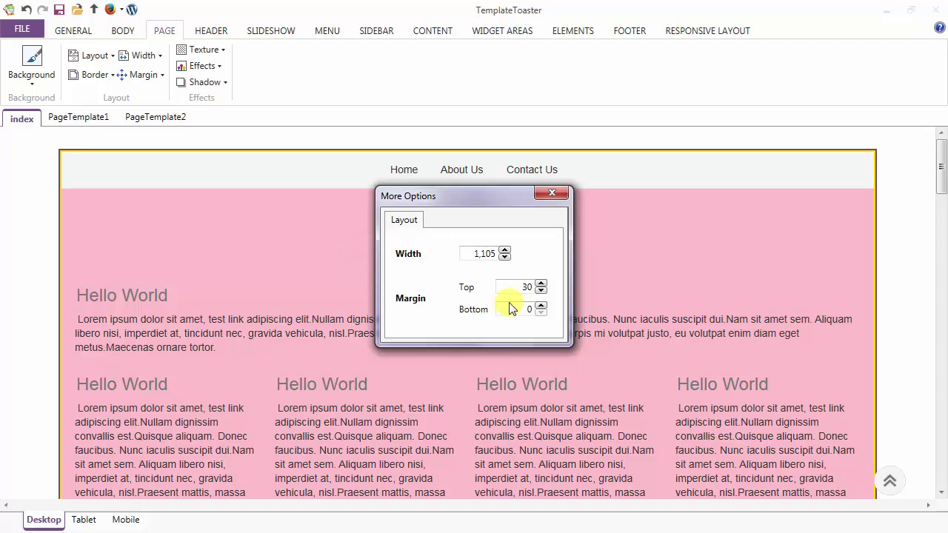
left_click(540, 283)
left_click(540, 284)
left_click(539, 284)
left_click(540, 284)
left_click(540, 283)
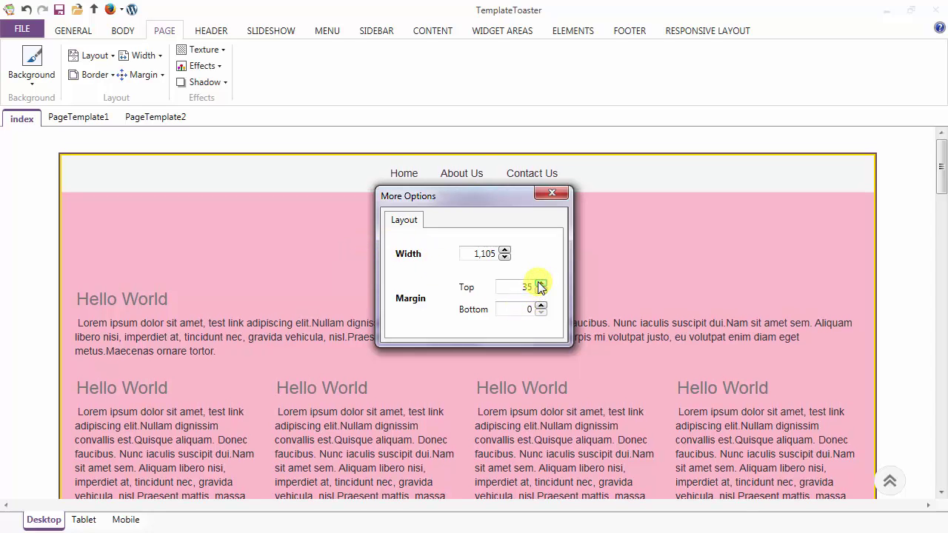
left_click(546, 195)
left_click_drag(939, 172, 944, 469)
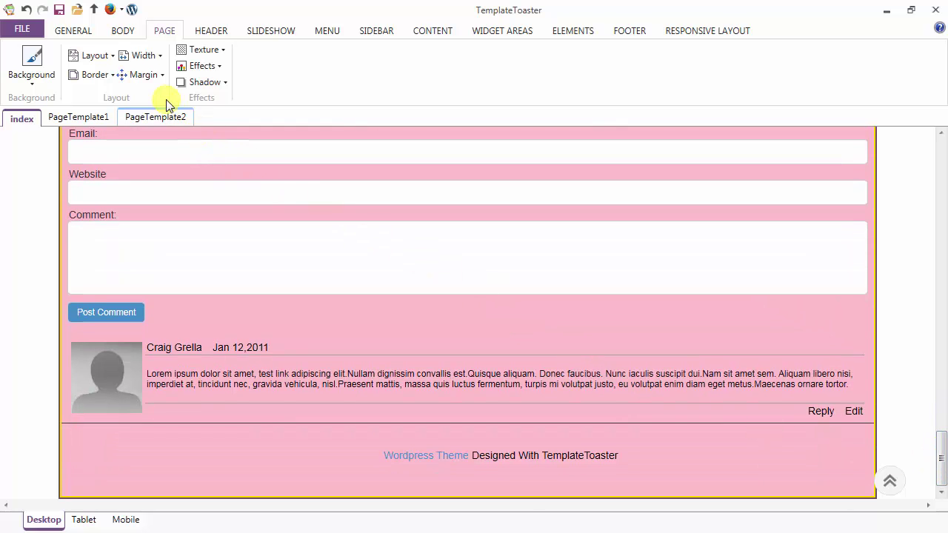
Step: Raise the page's bottom margin to 5 px and return the preview to the top
left_click(147, 80)
mouse_move(150, 108)
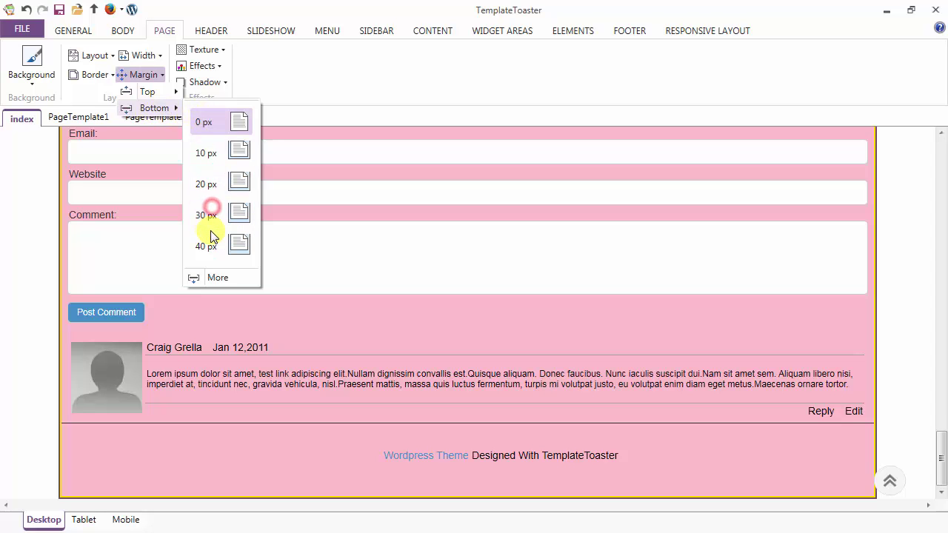
left_click(209, 279)
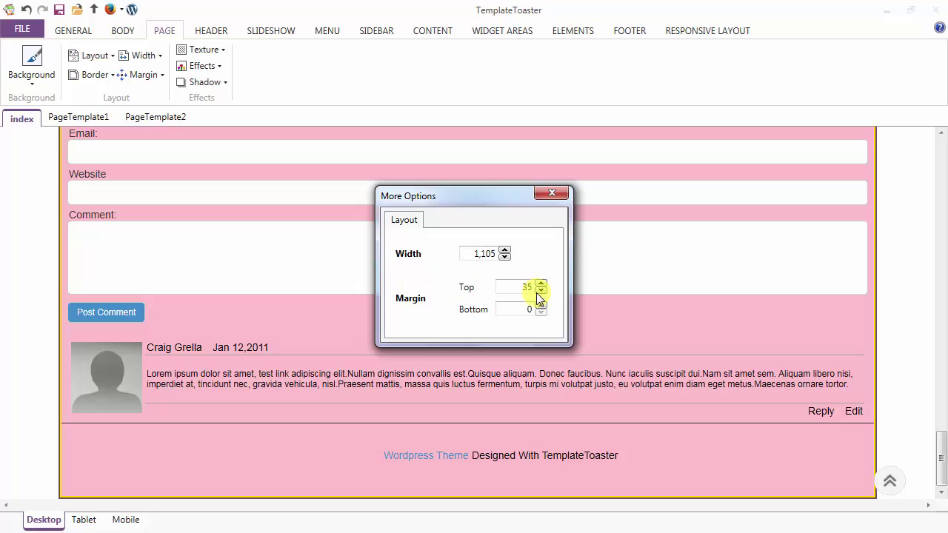
left_click(542, 305)
left_click(541, 306)
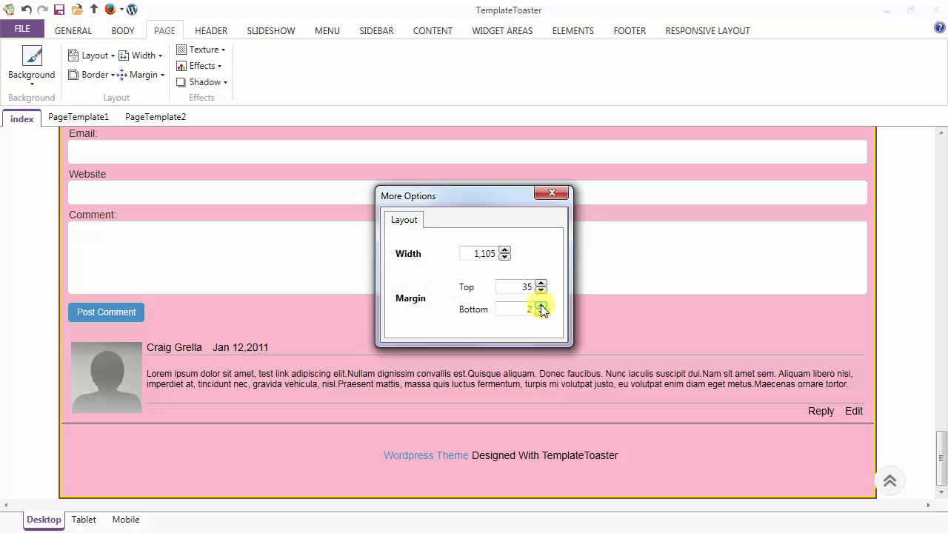
left_click(541, 306)
left_click(541, 306)
left_click(542, 305)
left_click(542, 198)
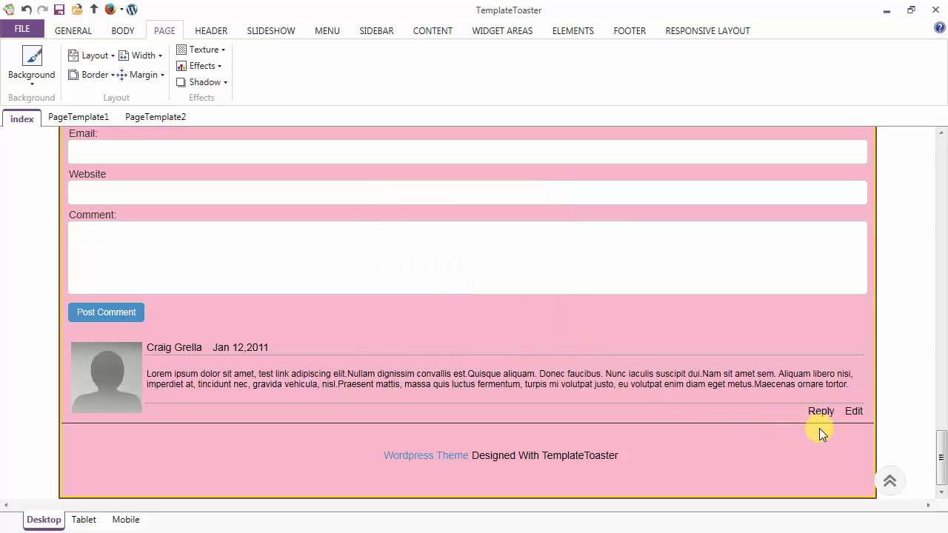
left_click_drag(939, 453, 939, 159)
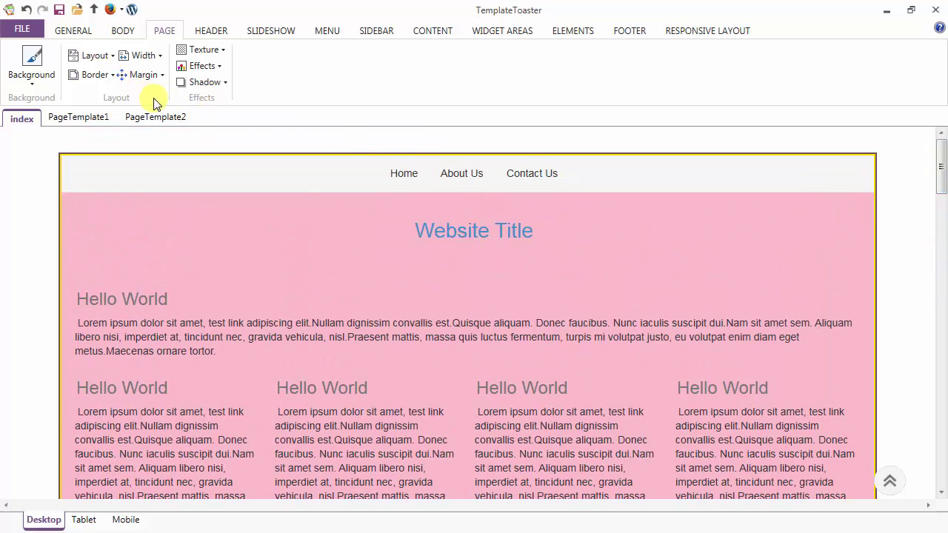
Step: Replace the plain pink page background with the quilted grey diagonal texture
left_click(206, 50)
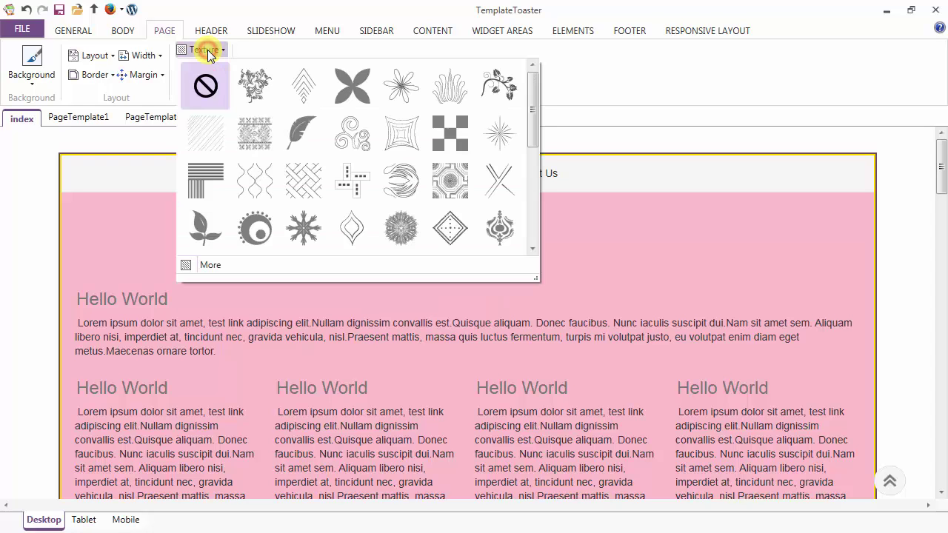
left_click_drag(533, 114, 533, 220)
left_click(499, 144)
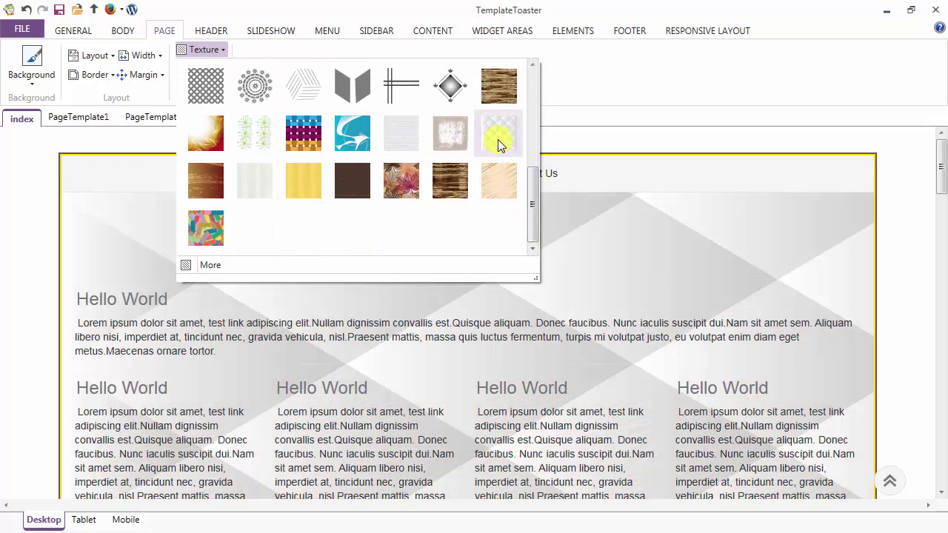
left_click(499, 144)
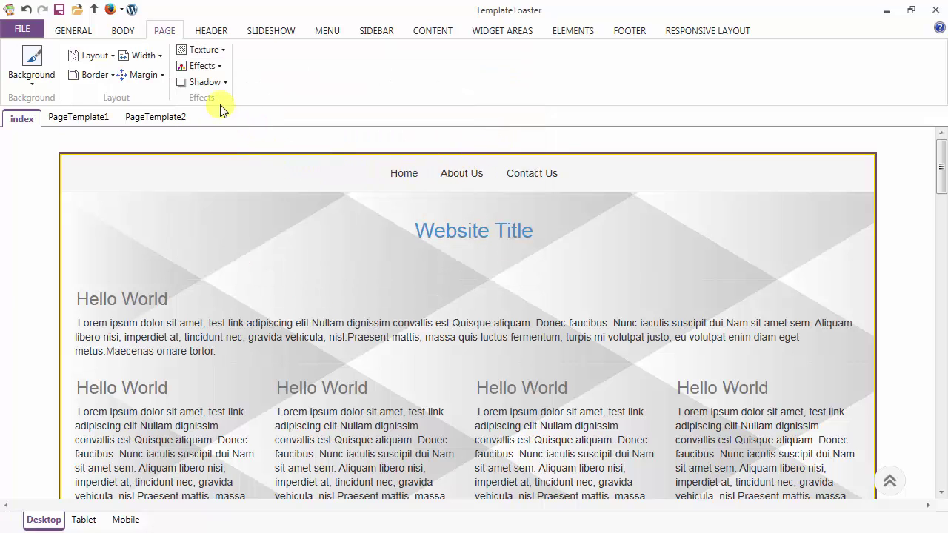
left_click(206, 66)
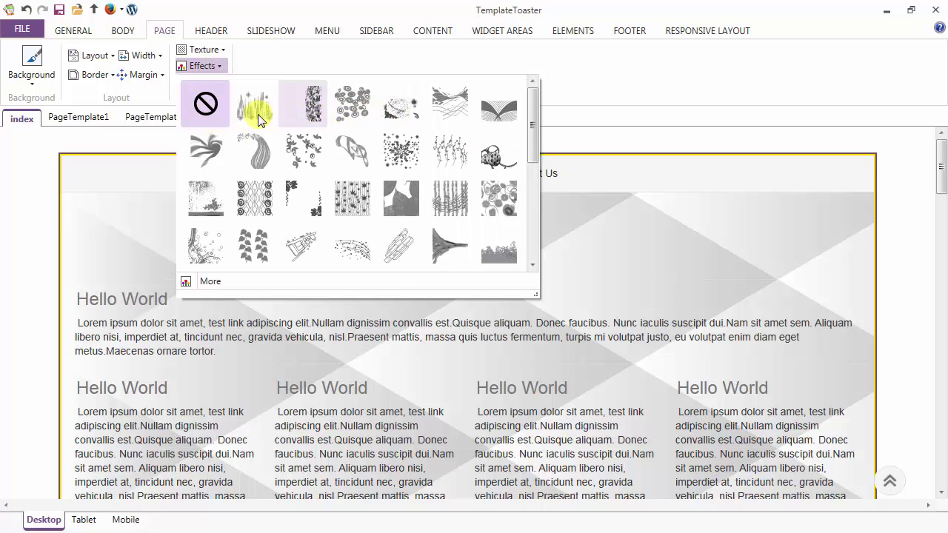
Step: Apply the soft all-around drop shadow preset (Blur 4, Angle 315, Distance 3) to the page
left_click(213, 68)
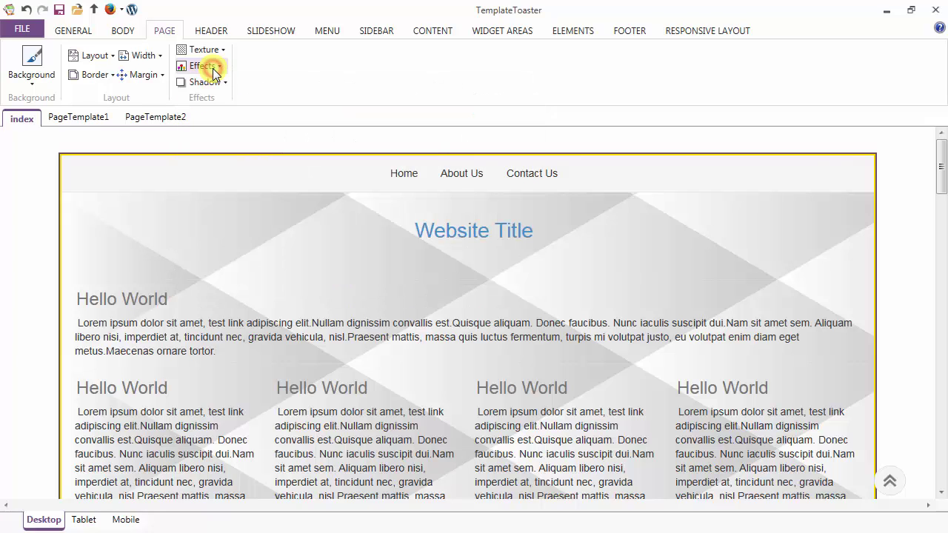
left_click(216, 83)
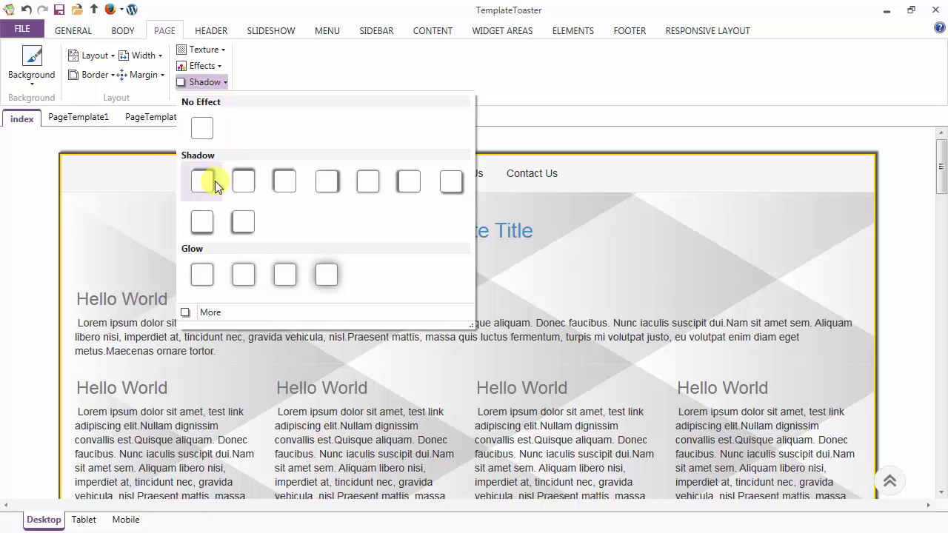
left_click(450, 184)
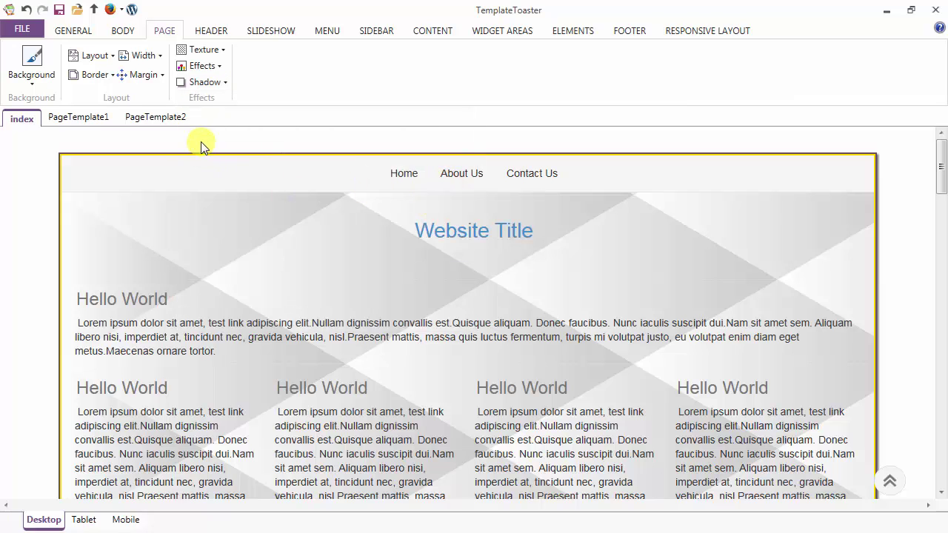
left_click(201, 81)
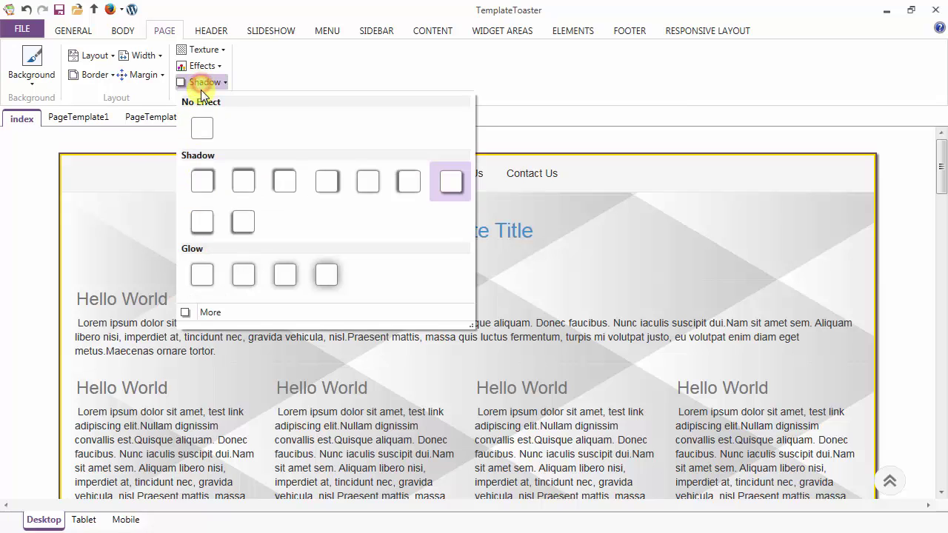
left_click(206, 312)
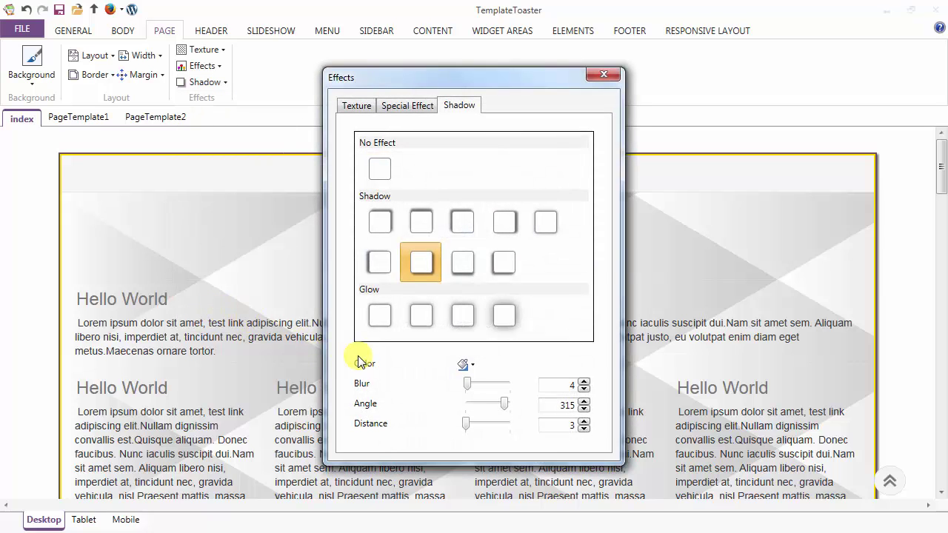
Step: Give the page shadow a light colour with Blur 24, Angle 360 and Distance 6
left_click(471, 364)
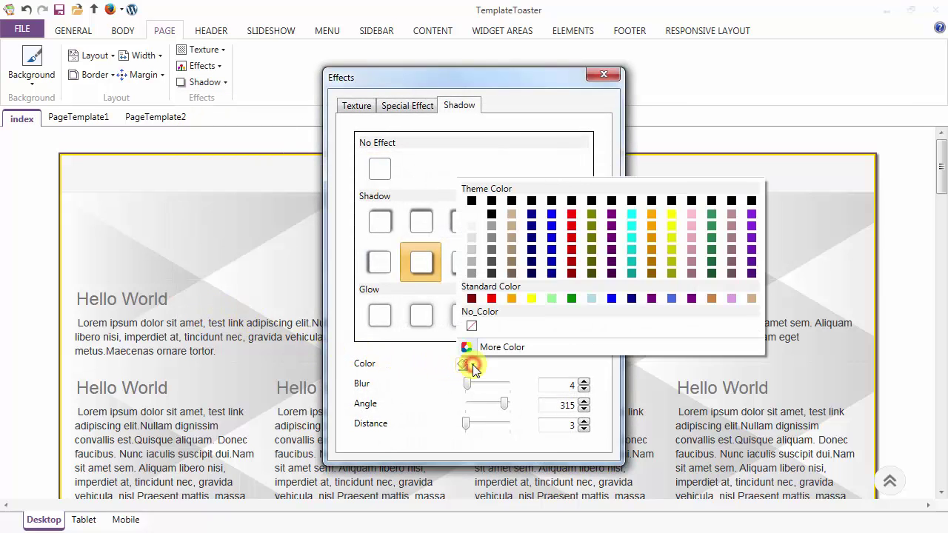
left_click(472, 249)
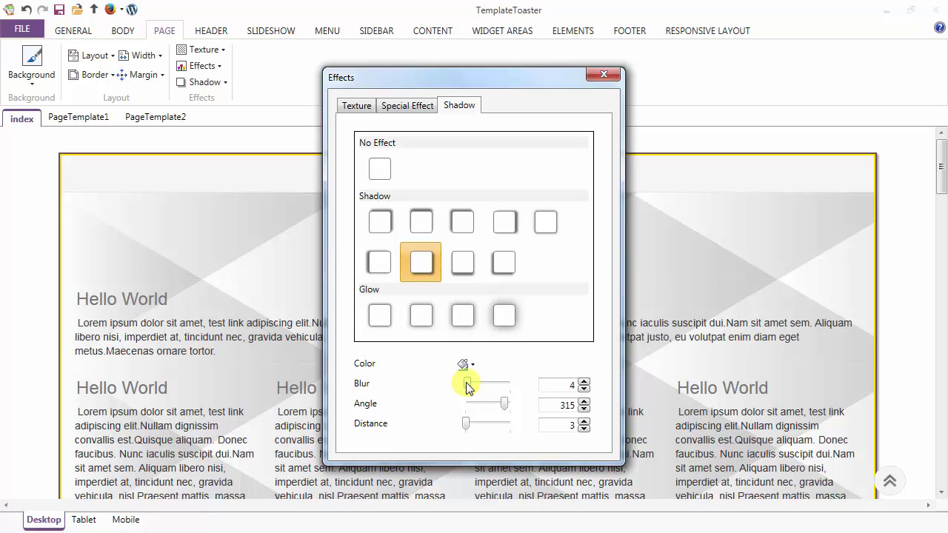
left_click_drag(467, 385, 480, 387)
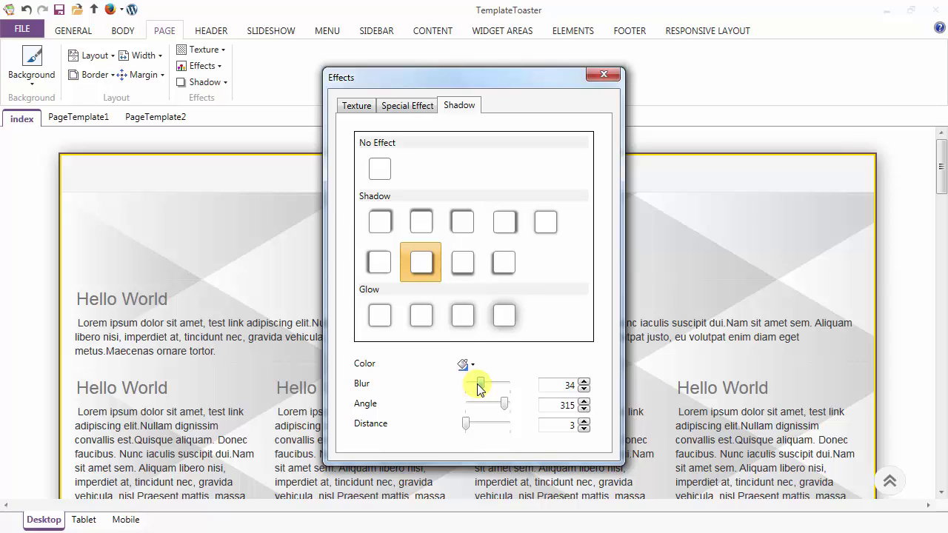
left_click_drag(479, 385, 478, 385)
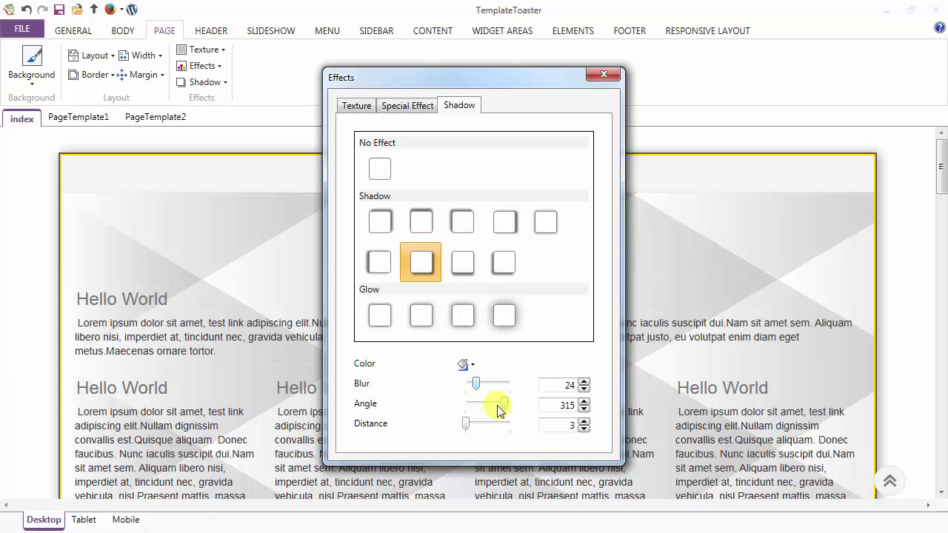
left_click_drag(507, 404, 517, 406)
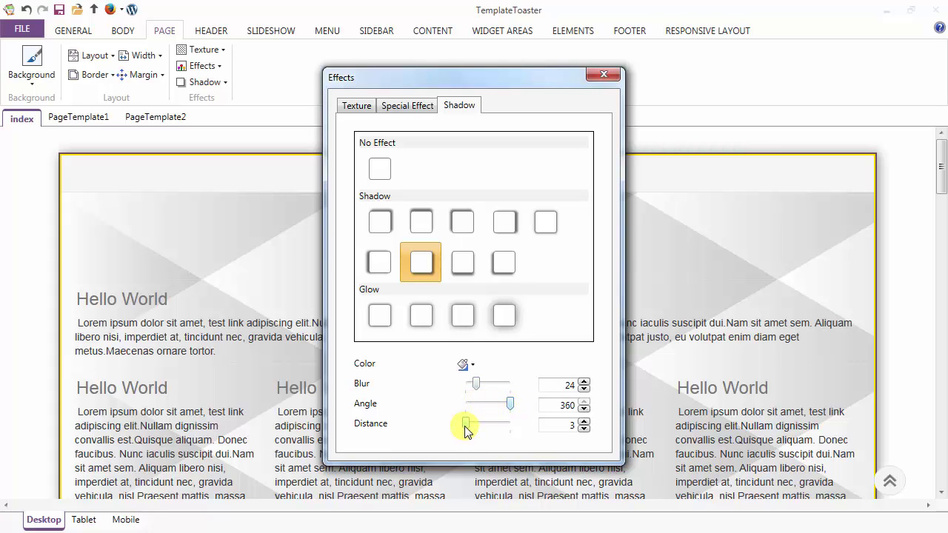
left_click_drag(472, 427, 468, 428)
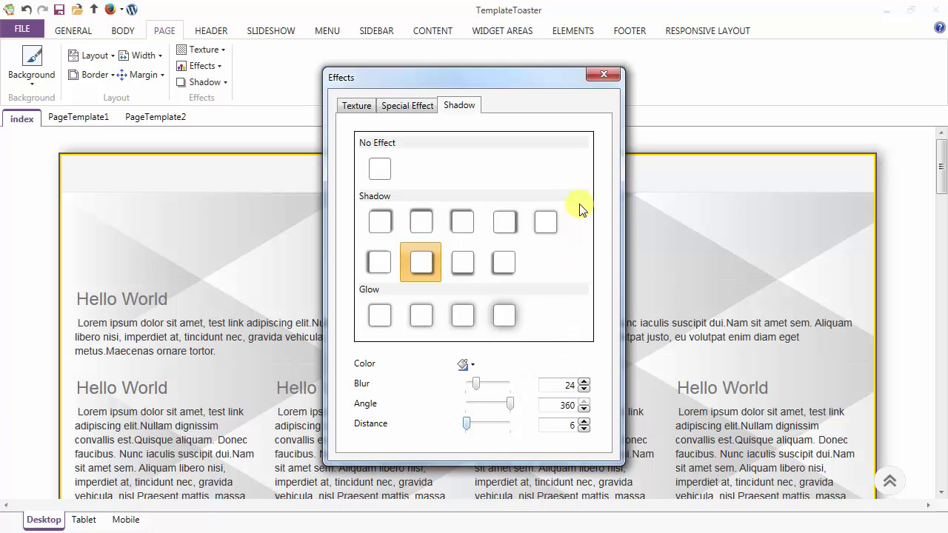
left_click(601, 75)
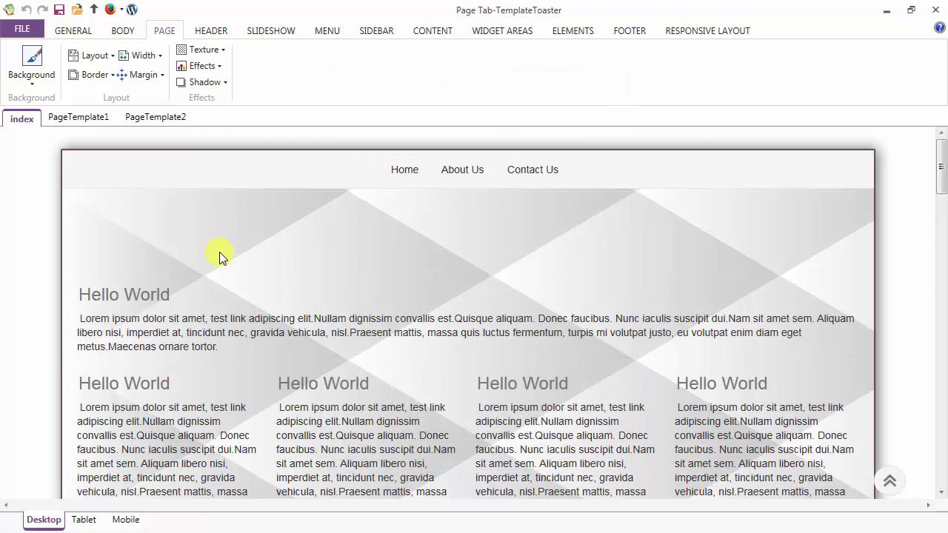
Step: Remove the drop shadow from the page in the Tablet layout
left_click(86, 522)
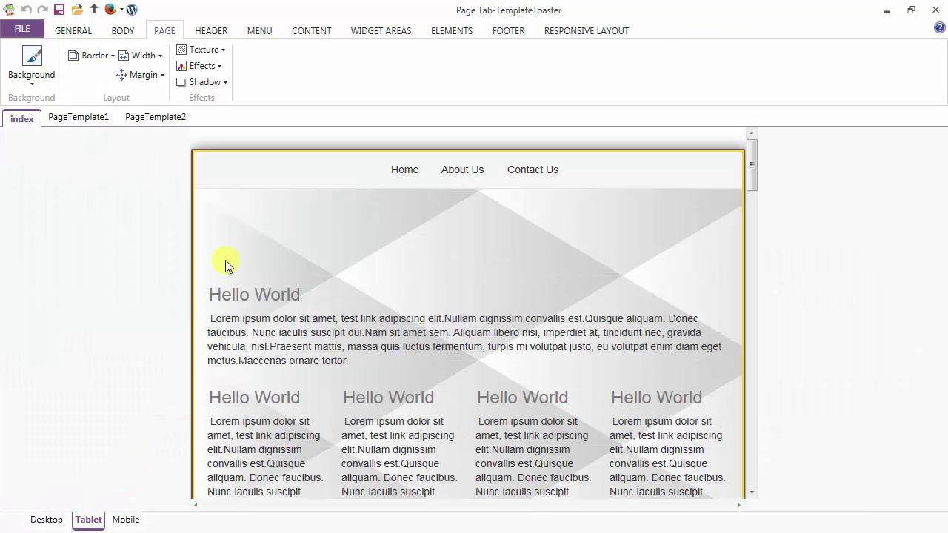
left_click(215, 83)
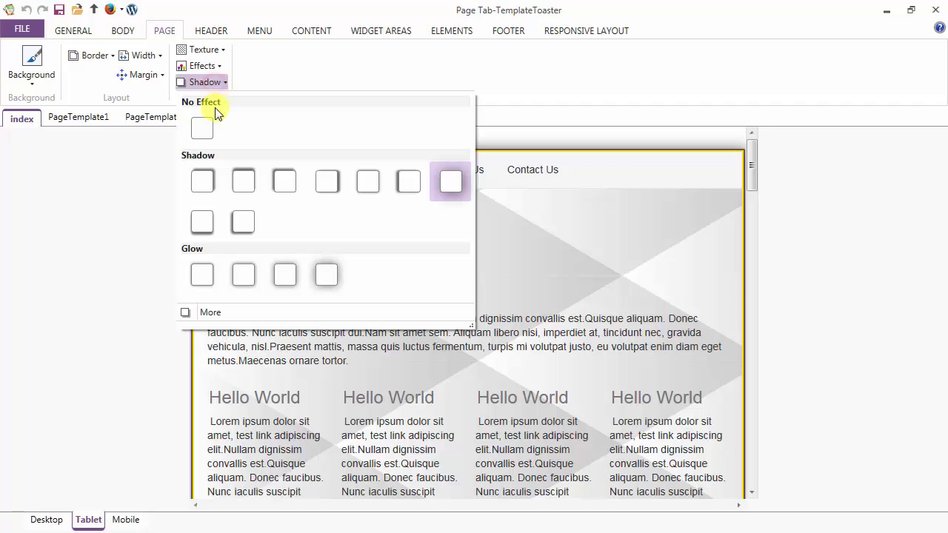
left_click(202, 130)
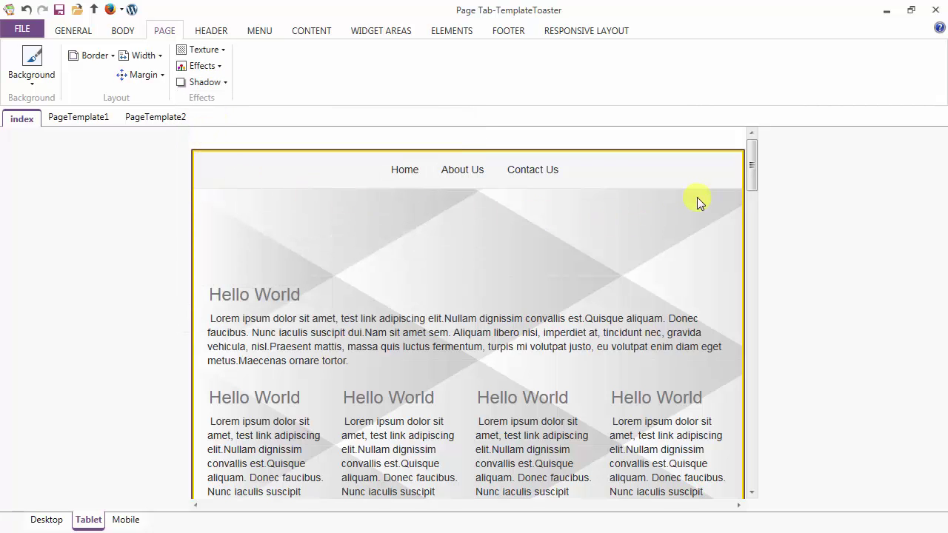
mouse_move(751, 168)
left_mouse_down()
mouse_move(756, 454)
mouse_move(769, 262)
mouse_move(755, 163)
left_mouse_up()
left_click(126, 520)
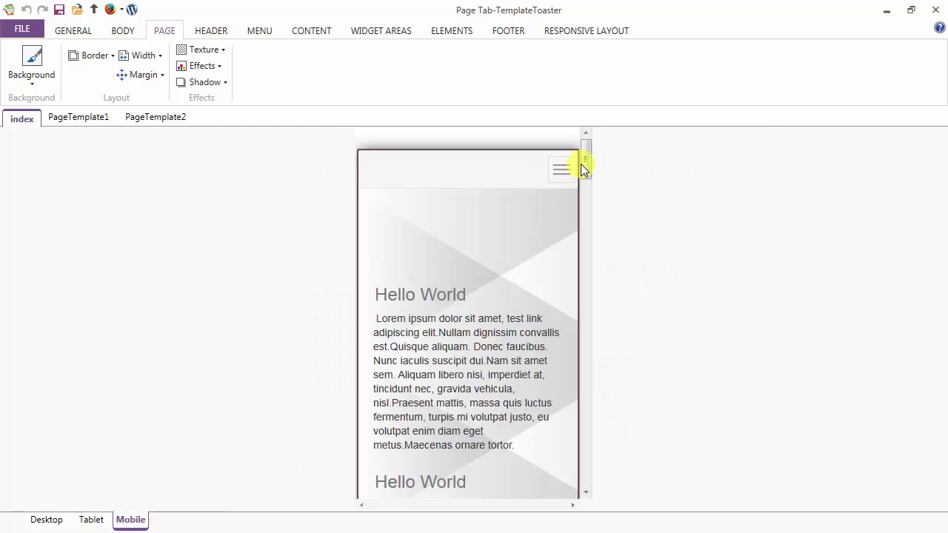
Step: Set the Mobile layout's page shadow to No Effect, then return to the Desktop preview
mouse_move(583, 171)
left_mouse_down()
mouse_move(586, 473)
mouse_move(601, 390)
mouse_move(590, 157)
left_mouse_up()
left_click(216, 83)
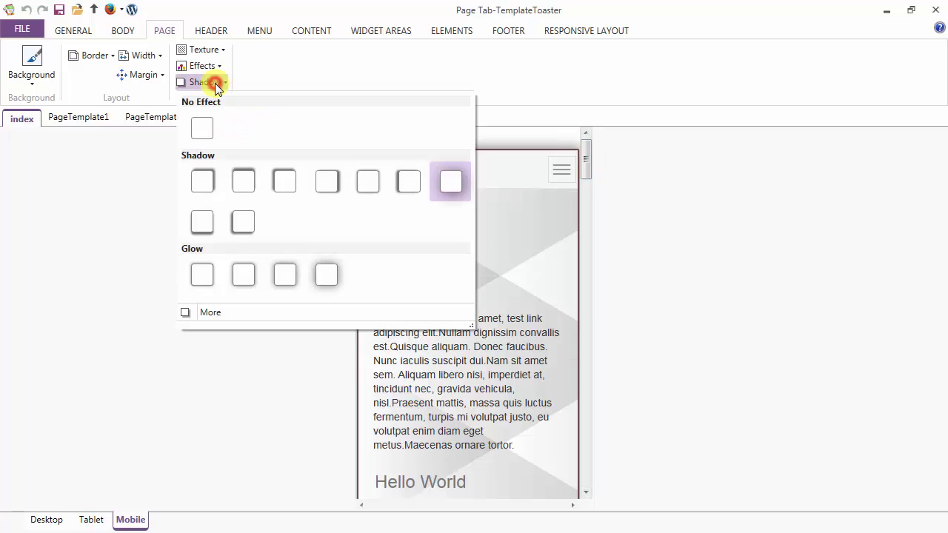
left_click(205, 130)
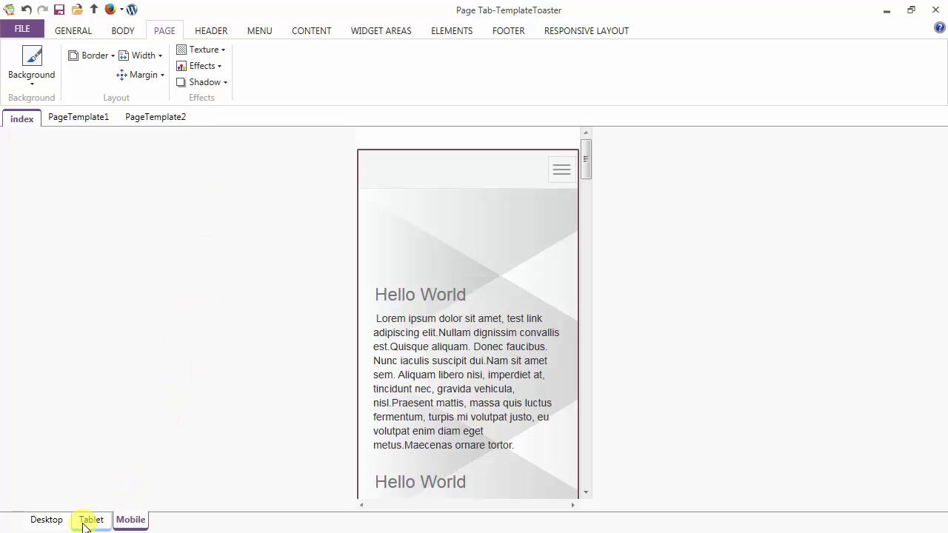
left_click(46, 520)
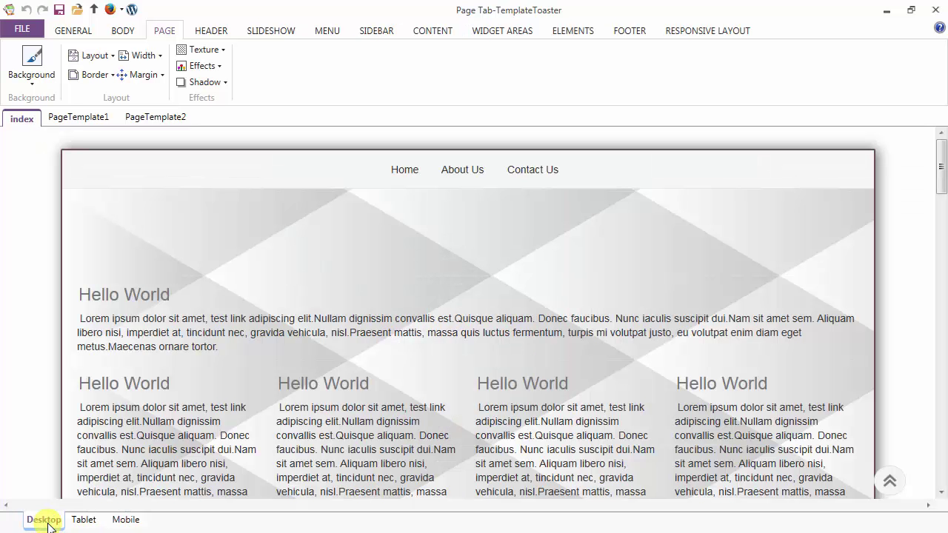